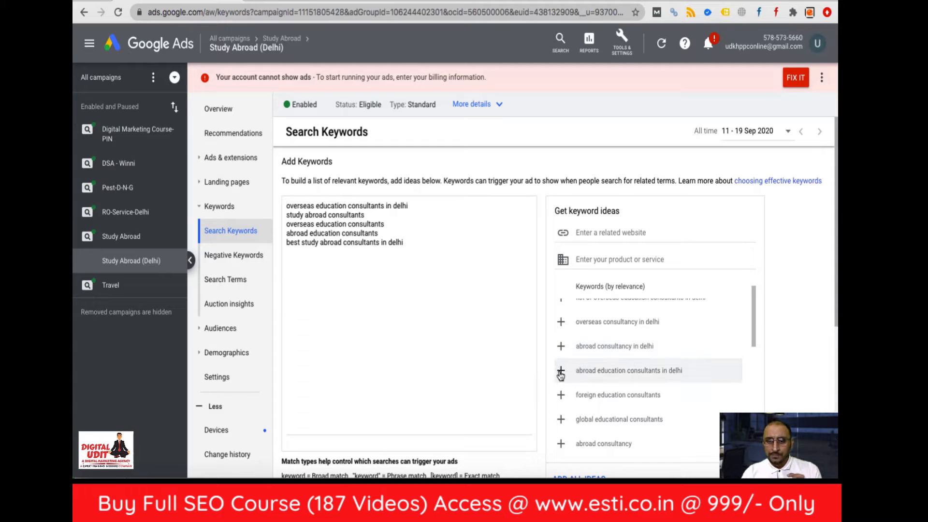
Add the keyword ideas "abroad education consultants in delhi", "foreign education consultants", "global educational consultants" and "study abroad agency" to the keyword list
{"action": "left_click", "coordinate": [561, 370]}
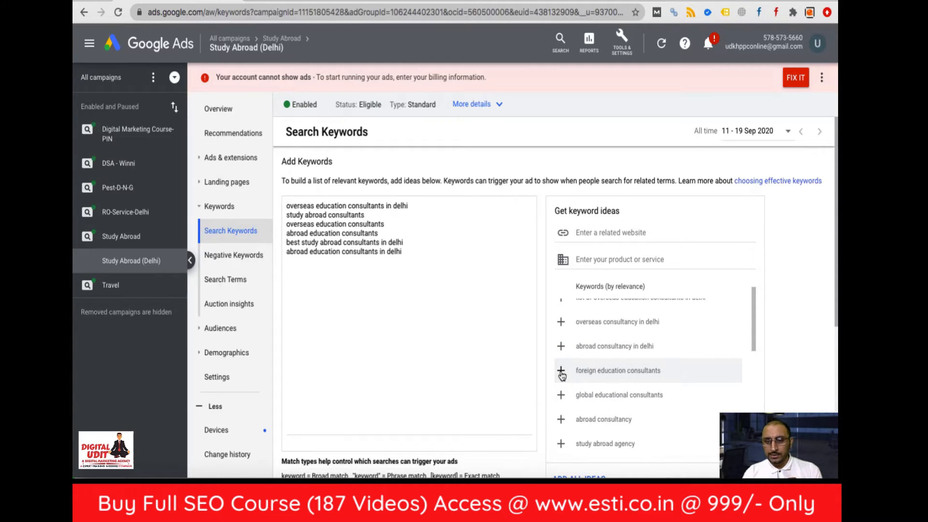
{"action": "left_click", "coordinate": [560, 371]}
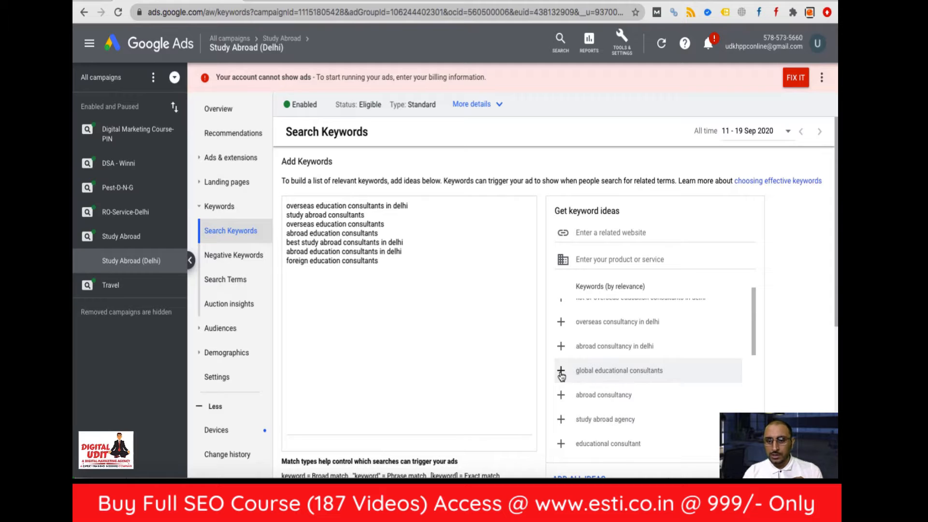
{"action": "left_click", "coordinate": [561, 370]}
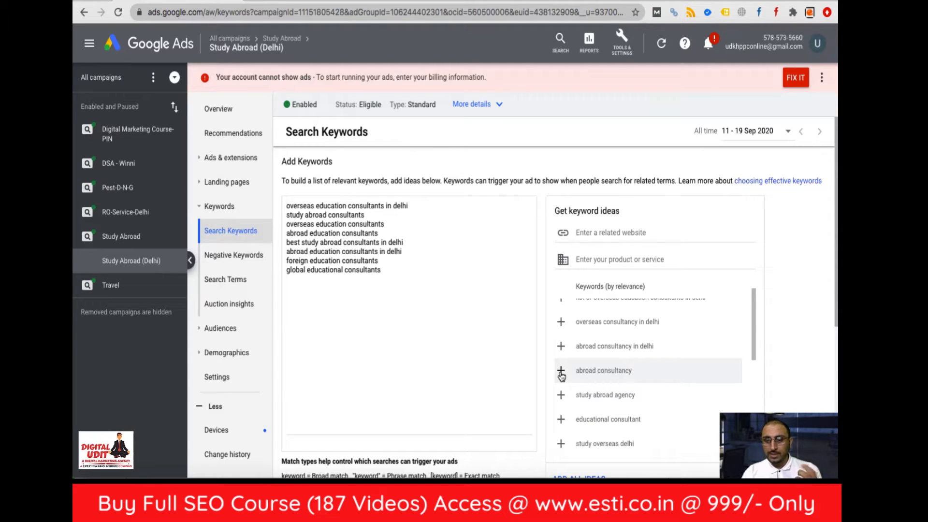
{"action": "left_click", "coordinate": [560, 395]}
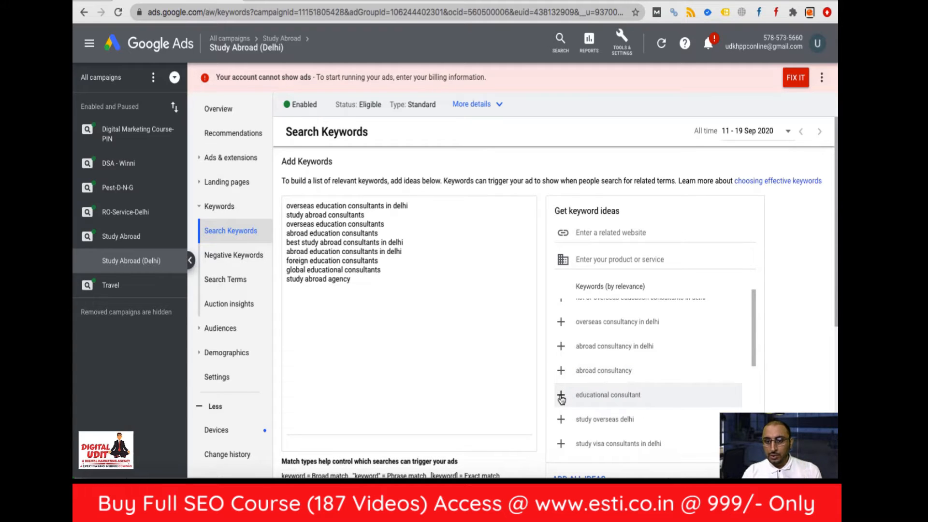
Add the keyword ideas "study overseas delhi", "study visa consultants in delhi" and "study overseas consultants" to the keyword list
{"action": "scroll", "coordinate": [563, 394], "scroll_direction": "down", "scroll_amount": 2}
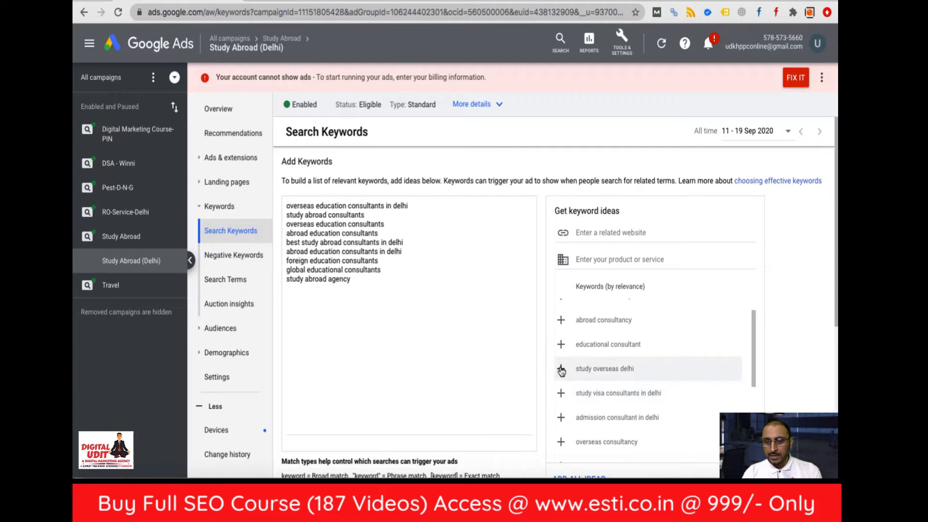
{"action": "left_click", "coordinate": [561, 370]}
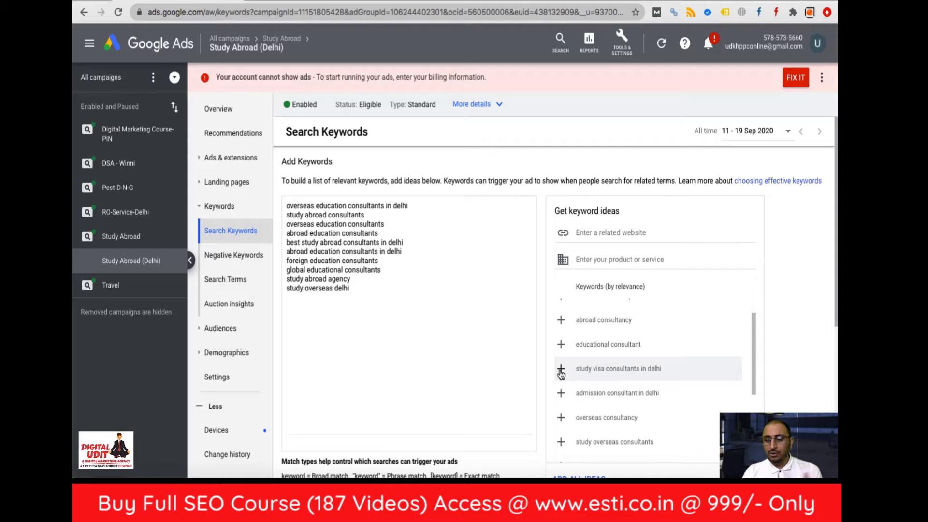
{"action": "left_click", "coordinate": [561, 370]}
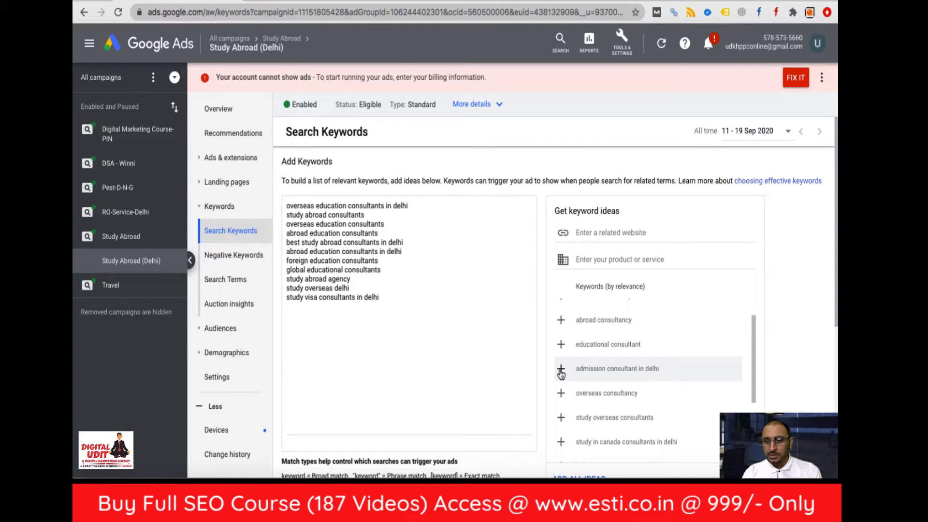
{"action": "scroll", "coordinate": [568, 348], "scroll_direction": "down", "scroll_amount": 2}
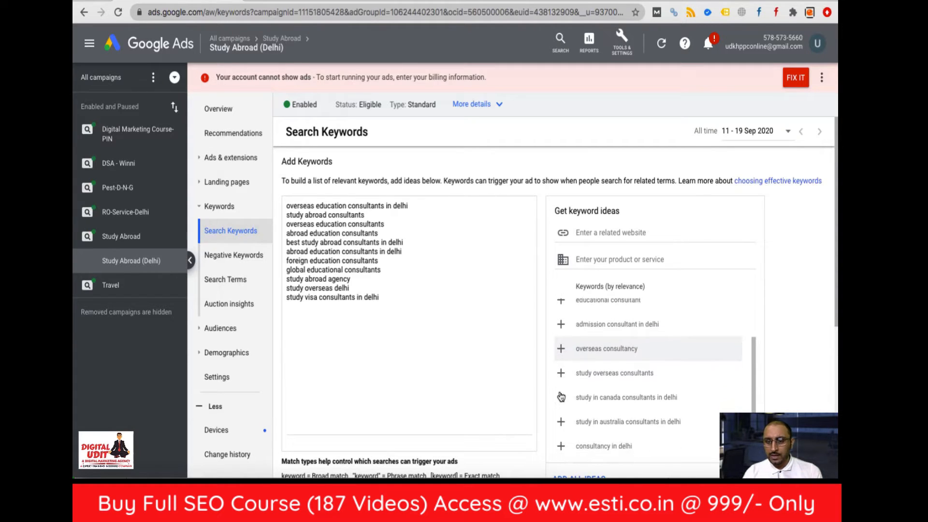
{"action": "scroll", "coordinate": [565, 355], "scroll_direction": "down", "scroll_amount": 1}
{"action": "left_click", "coordinate": [561, 352]}
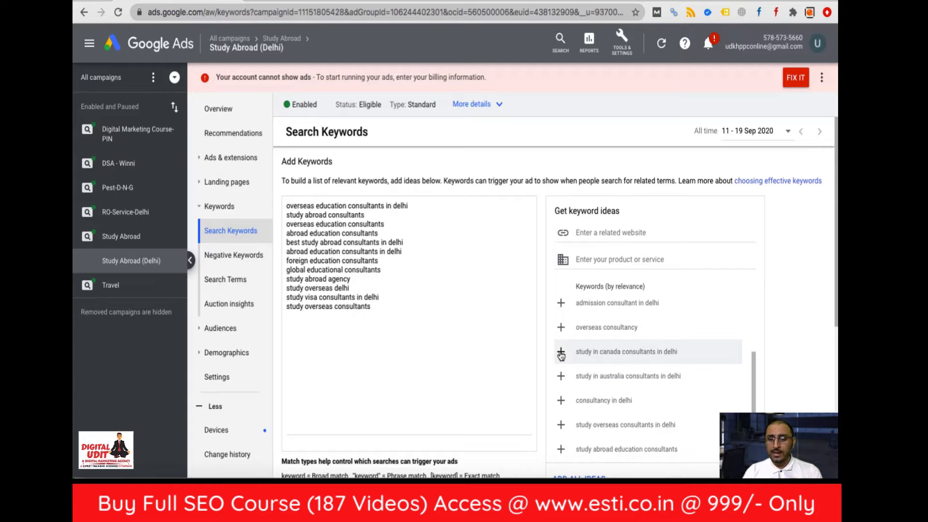
Add the ideas "study in canada consultants in delhi", "study in australia consultants in delhi", "study overseas consultants in delhi" and "study abroad education consultants"
{"action": "left_click", "coordinate": [561, 352]}
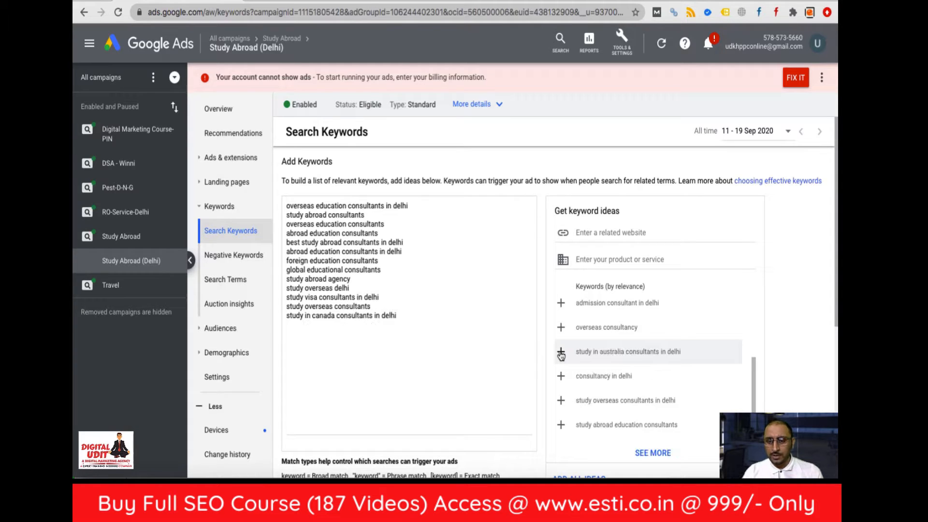
{"action": "left_click", "coordinate": [560, 354]}
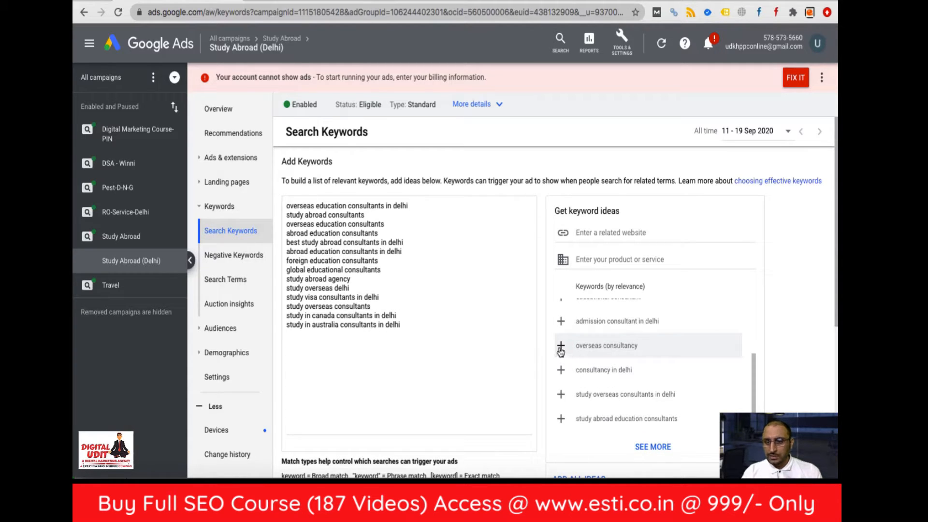
{"action": "scroll", "coordinate": [561, 372], "scroll_direction": "down", "scroll_amount": 2}
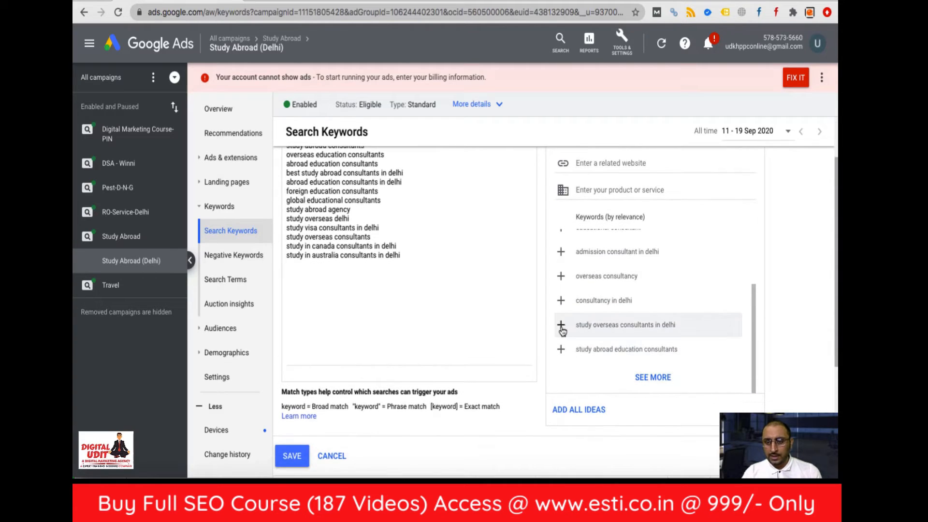
{"action": "left_click", "coordinate": [560, 325]}
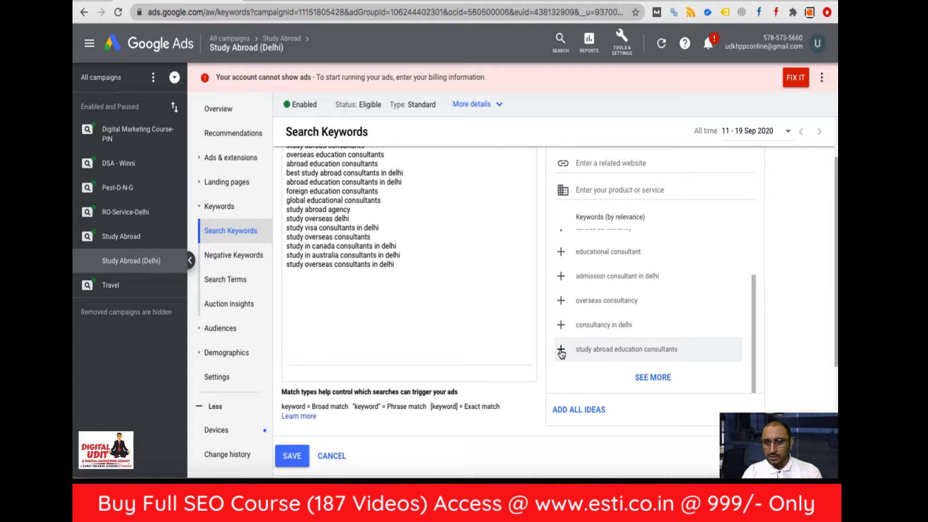
{"action": "left_click", "coordinate": [561, 349]}
Load more keyword ideas and add "best overseas education consultants" and "overseas education in delhi" to the list
{"action": "scroll", "coordinate": [643, 328], "scroll_direction": "down", "scroll_amount": 2}
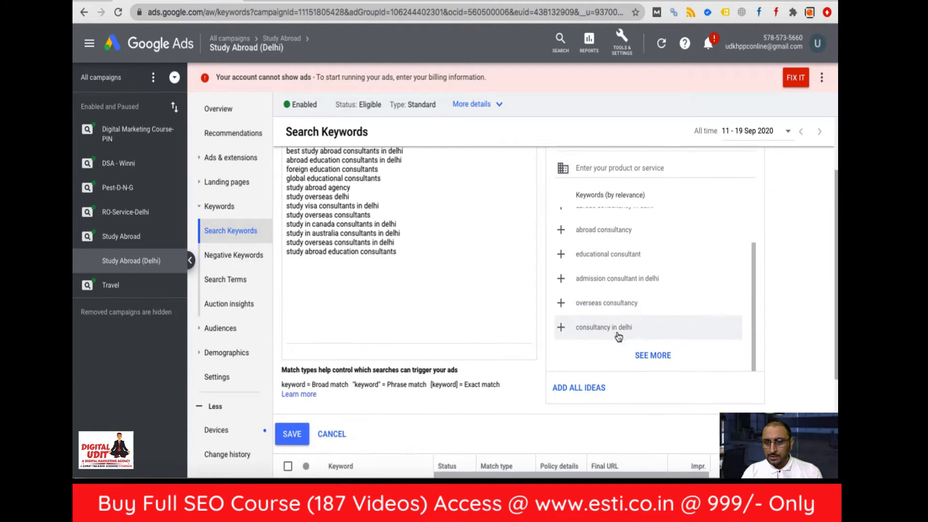
{"action": "left_click", "coordinate": [654, 337]}
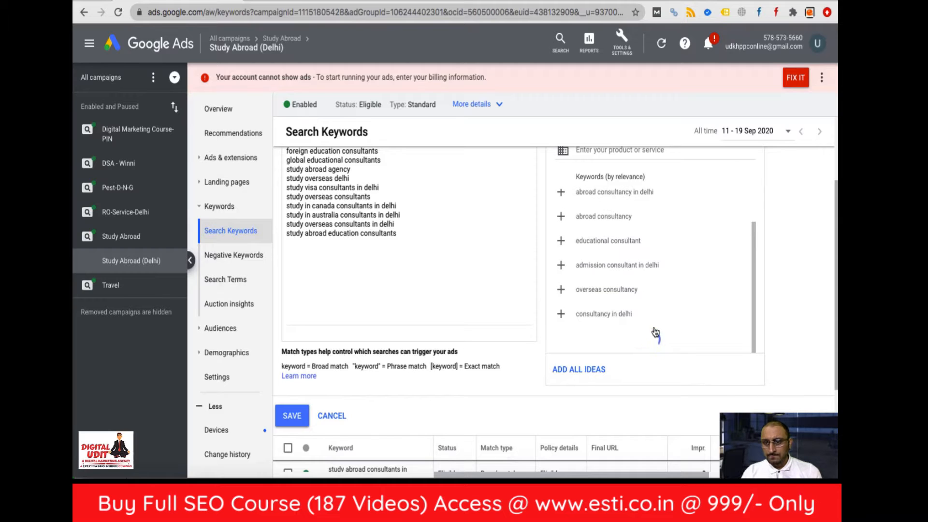
{"action": "scroll", "coordinate": [647, 305], "scroll_direction": "down", "scroll_amount": 5}
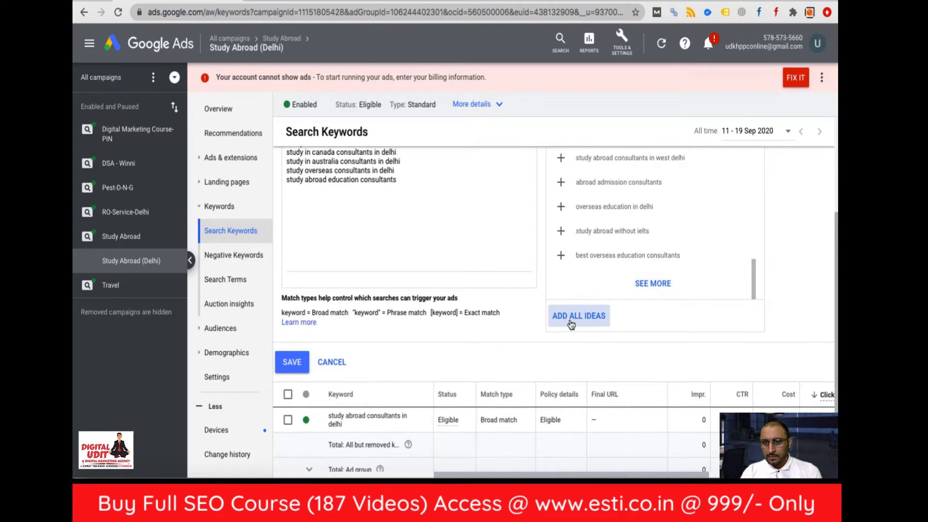
{"action": "left_click", "coordinate": [560, 301]}
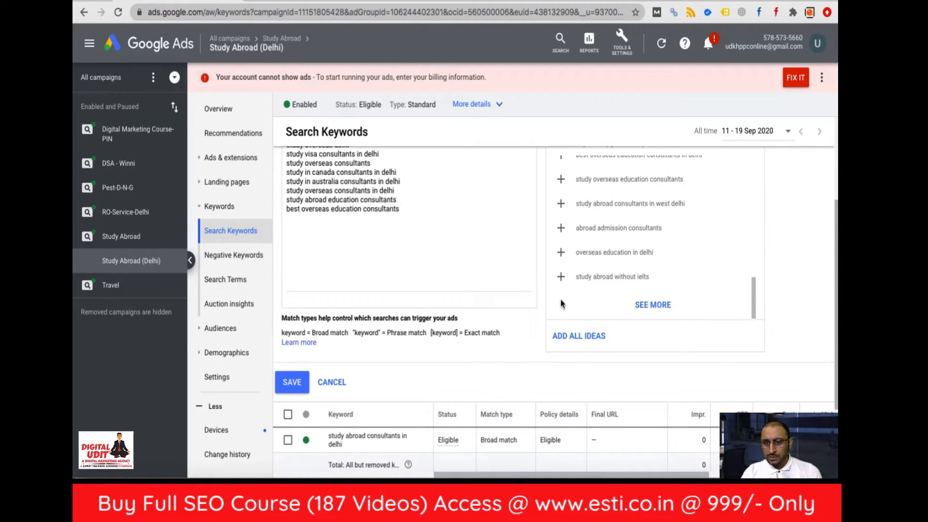
{"action": "left_click", "coordinate": [561, 252]}
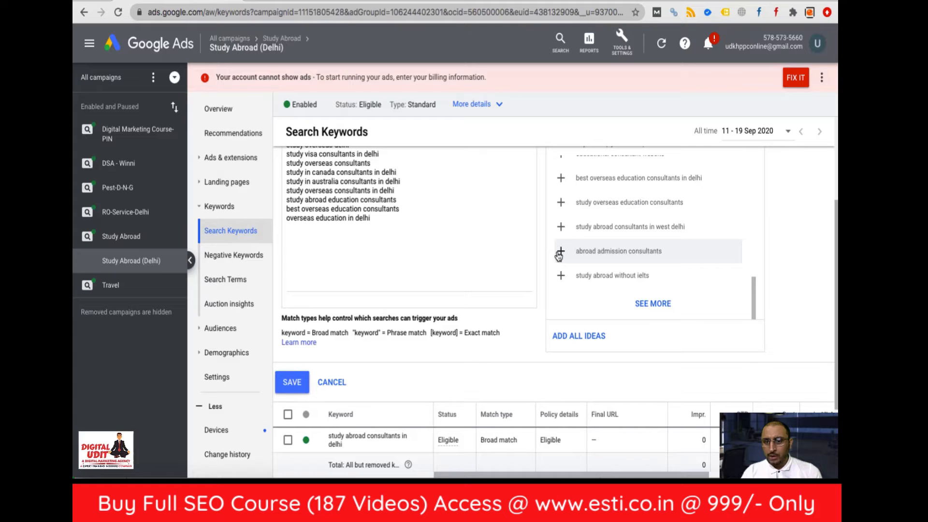
Add the keyword ideas "abroad admission consultants", "study abroad consultants in west delhi" and "study overseas education consultants" to the list
{"action": "left_click", "coordinate": [560, 252]}
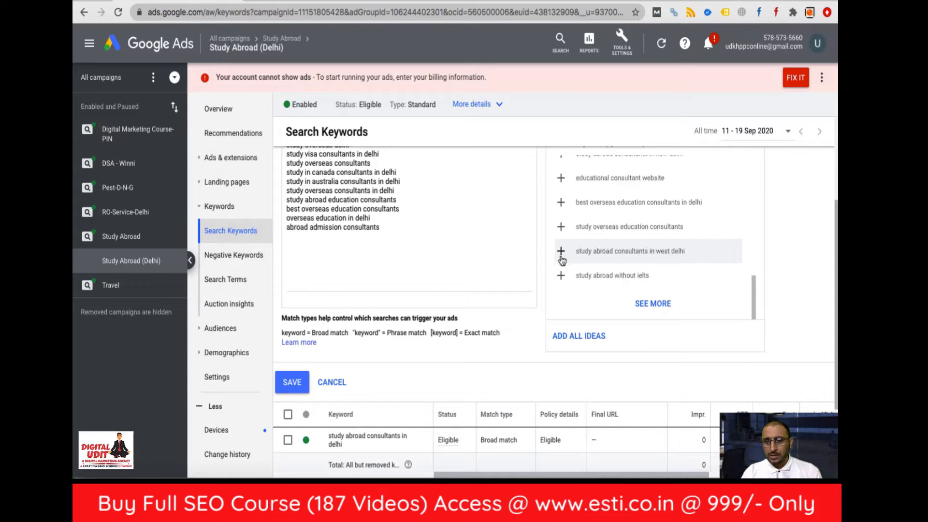
{"action": "left_click", "coordinate": [560, 251]}
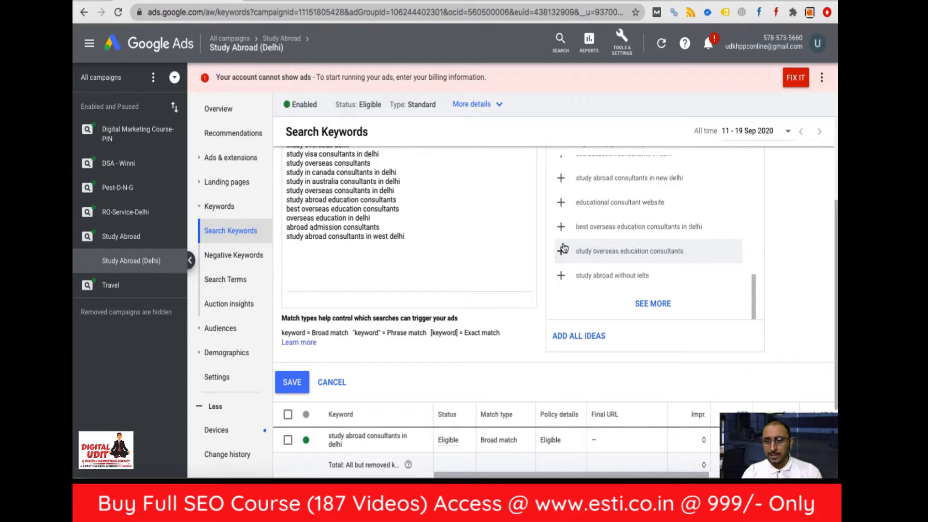
{"action": "left_click", "coordinate": [560, 251]}
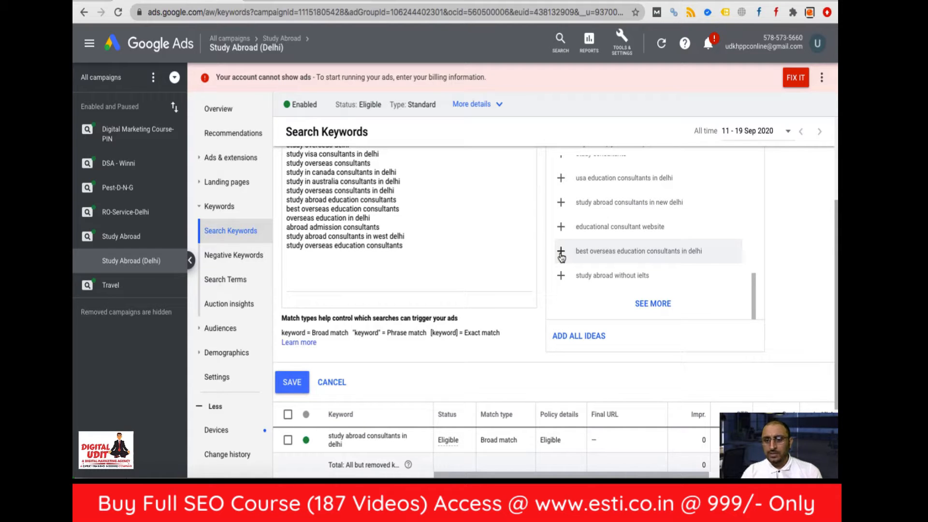
Add the keyword ideas "best overseas education consultants in delhi", "study abroad consultants in new delhi" and "usa education consultants in delhi"
{"action": "left_click", "coordinate": [561, 251]}
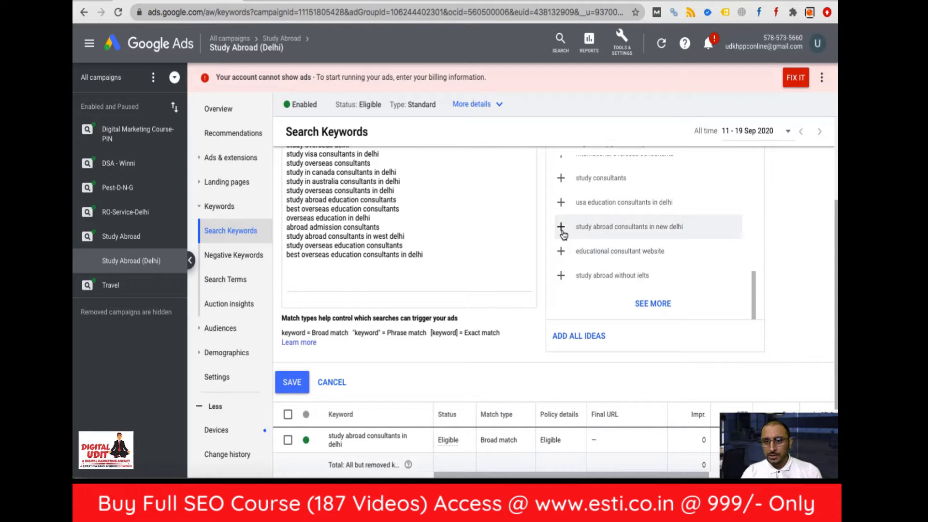
{"action": "left_click", "coordinate": [561, 230]}
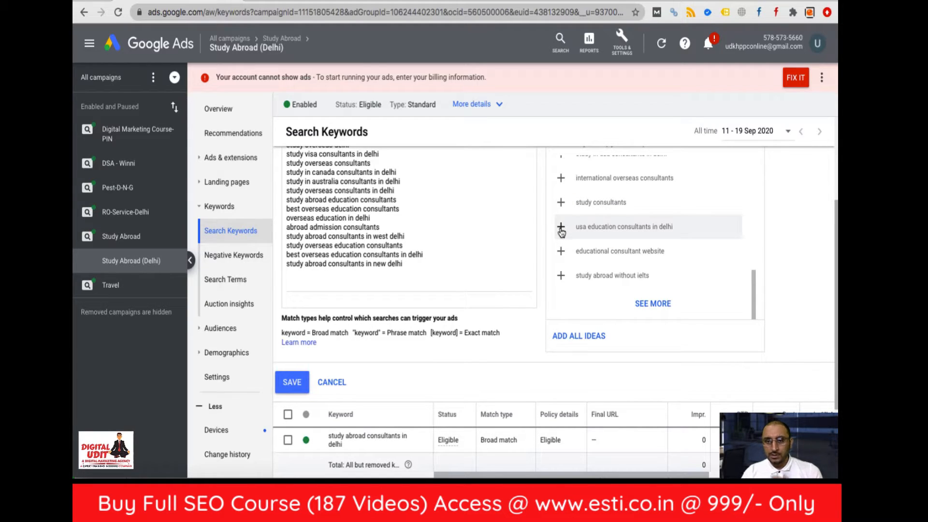
{"action": "left_click", "coordinate": [561, 230]}
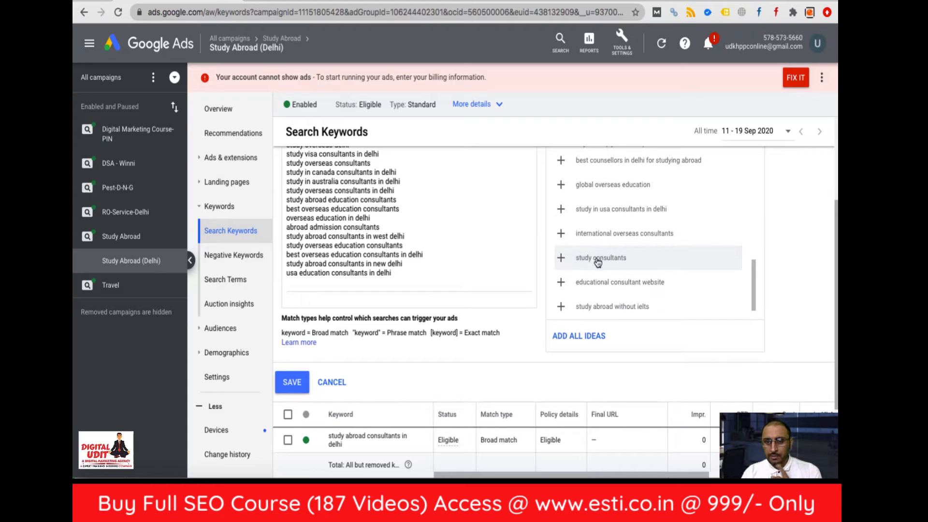
{"action": "left_click", "coordinate": [561, 234]}
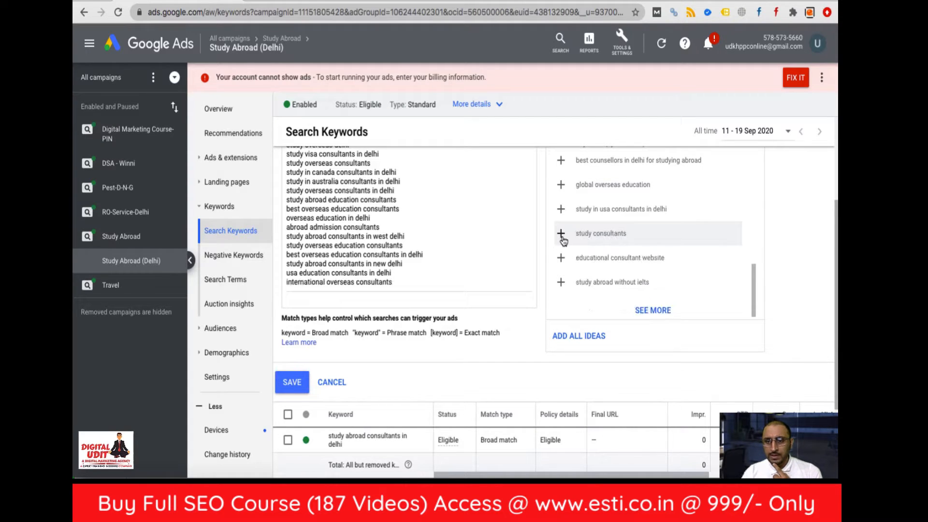
{"action": "scroll", "coordinate": [413, 261], "scroll_direction": "down", "scroll_amount": 1}
{"action": "left_click", "coordinate": [384, 271]}
{"action": "triple_click", "coordinate": [384, 270]}
{"action": "key", "text": "BackSpace"}
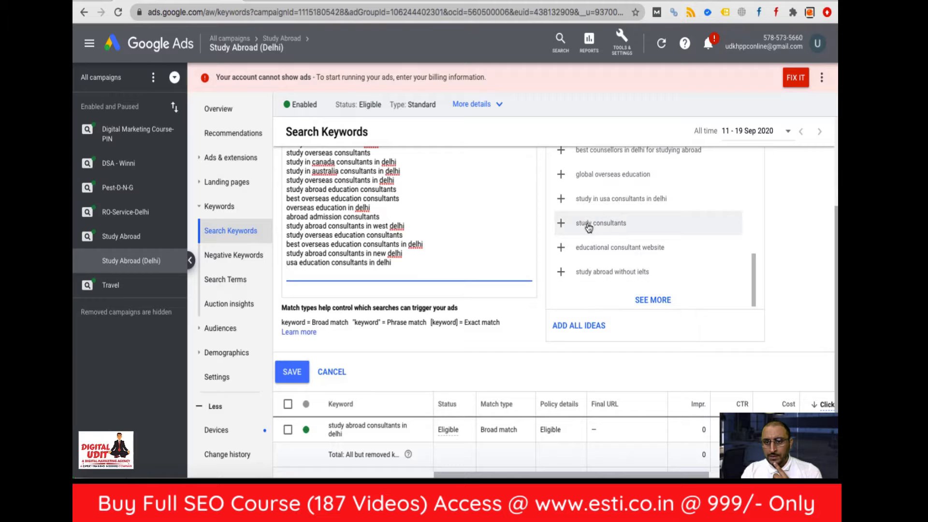
Add the keyword ideas "study in usa consultants in delhi", "best counsellors in delhi for studying abroad" and "study abroad consultants in delhi ncr"
{"action": "scroll", "coordinate": [597, 224], "scroll_direction": "up", "scroll_amount": 1}
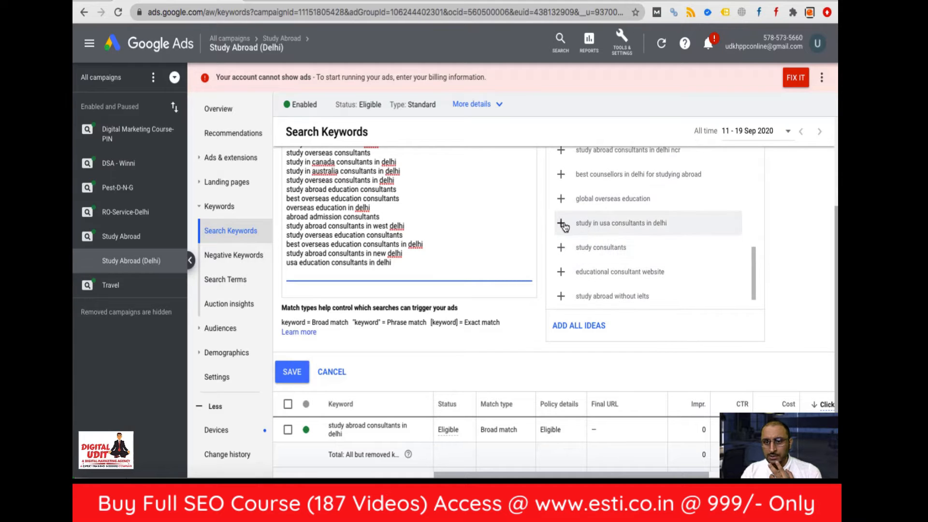
{"action": "left_click", "coordinate": [563, 223]}
{"action": "scroll", "coordinate": [613, 242], "scroll_direction": "up", "scroll_amount": 2}
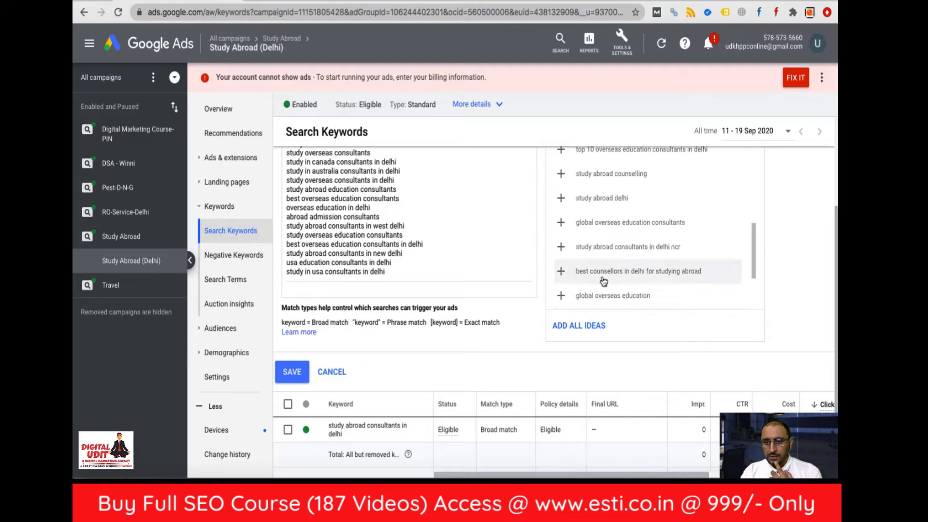
{"action": "left_click", "coordinate": [559, 278]}
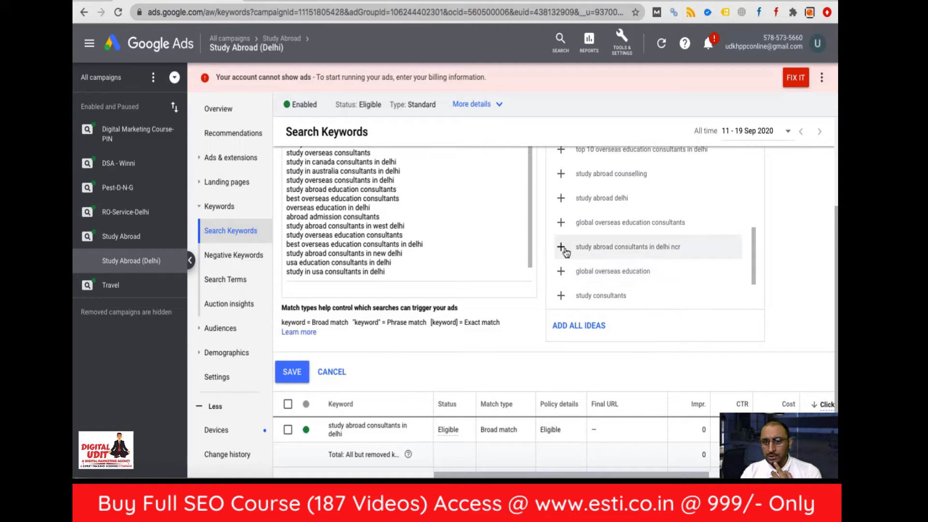
{"action": "left_click", "coordinate": [567, 249]}
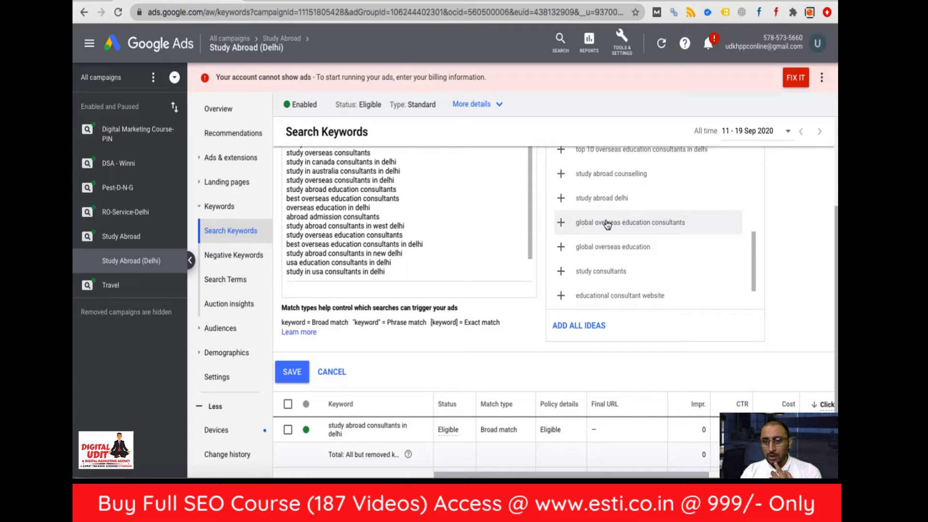
Add the keyword ideas "global overseas education consultants", "study abroad delhi", "study abroad counselling" and "study in uk consultants in delhi" to the list
{"action": "left_click", "coordinate": [561, 228]}
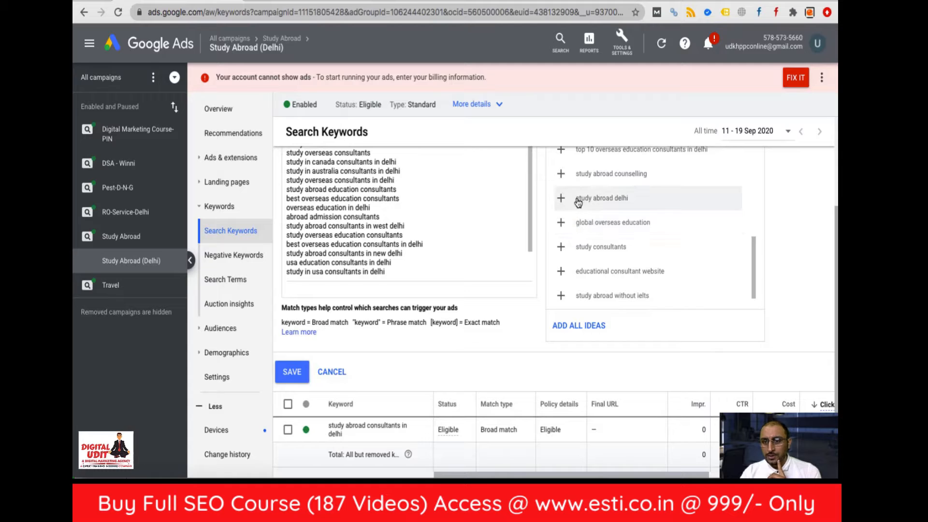
{"action": "left_click", "coordinate": [560, 198]}
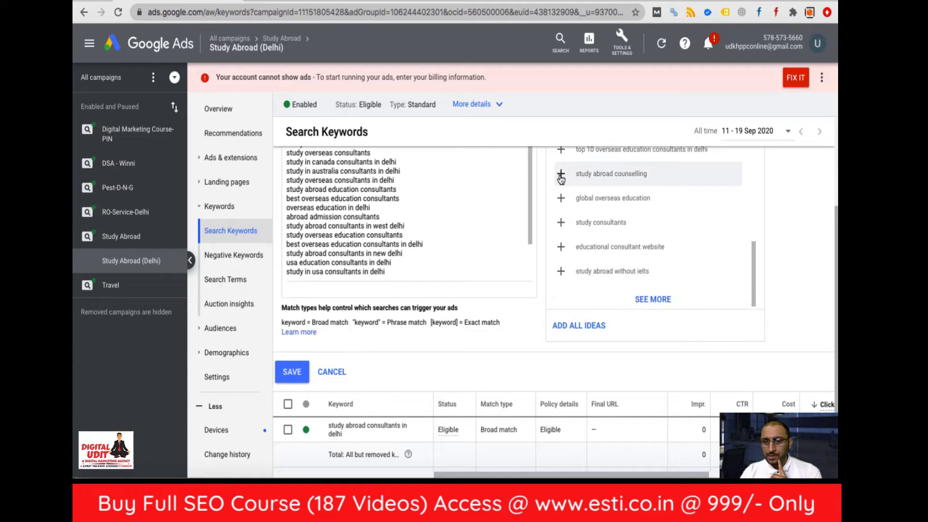
{"action": "left_click", "coordinate": [561, 177]}
{"action": "scroll", "coordinate": [587, 238], "scroll_direction": "up", "scroll_amount": 3}
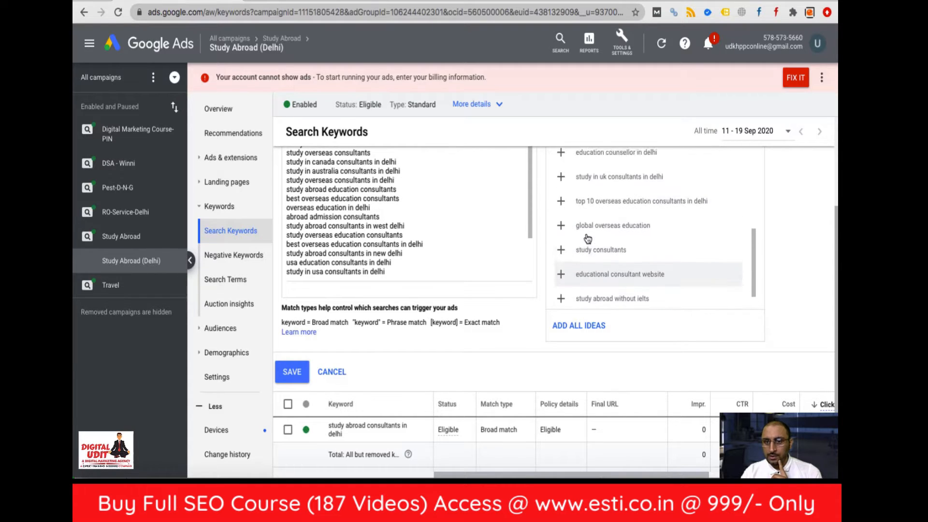
{"action": "left_click", "coordinate": [561, 234]}
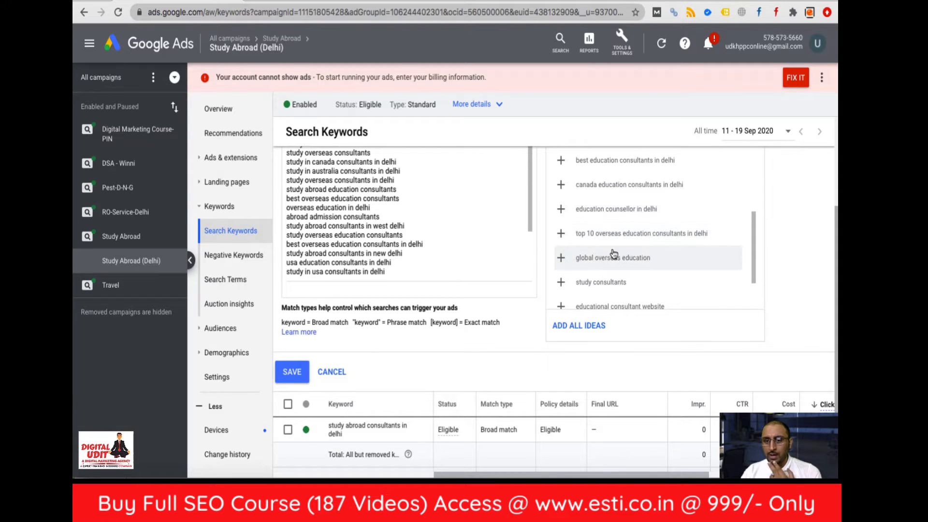
{"action": "scroll", "coordinate": [608, 256], "scroll_direction": "up", "scroll_amount": 1}
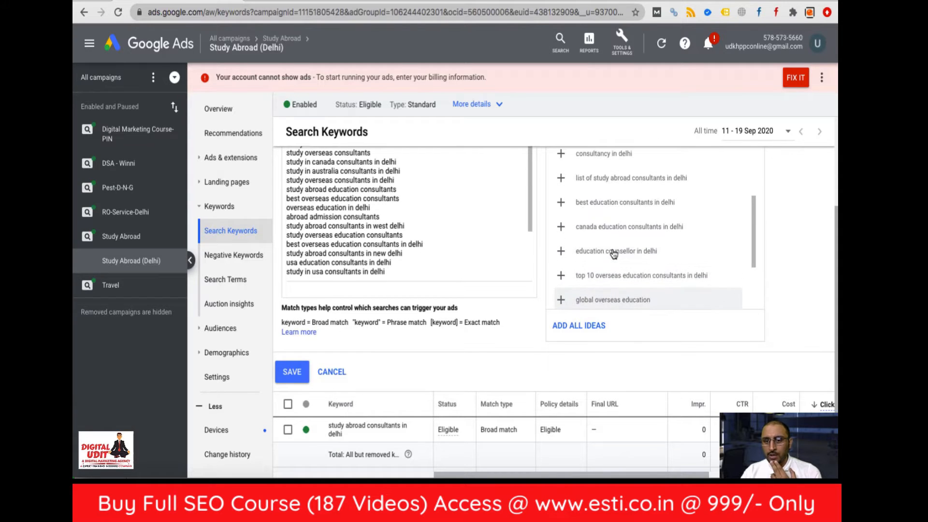
Add the keyword idea "canada education consultants in delhi" to the list
{"action": "left_click", "coordinate": [561, 231]}
{"action": "scroll", "coordinate": [611, 209], "scroll_direction": "up", "scroll_amount": 1}
{"action": "scroll", "coordinate": [595, 223], "scroll_direction": "up", "scroll_amount": 2}
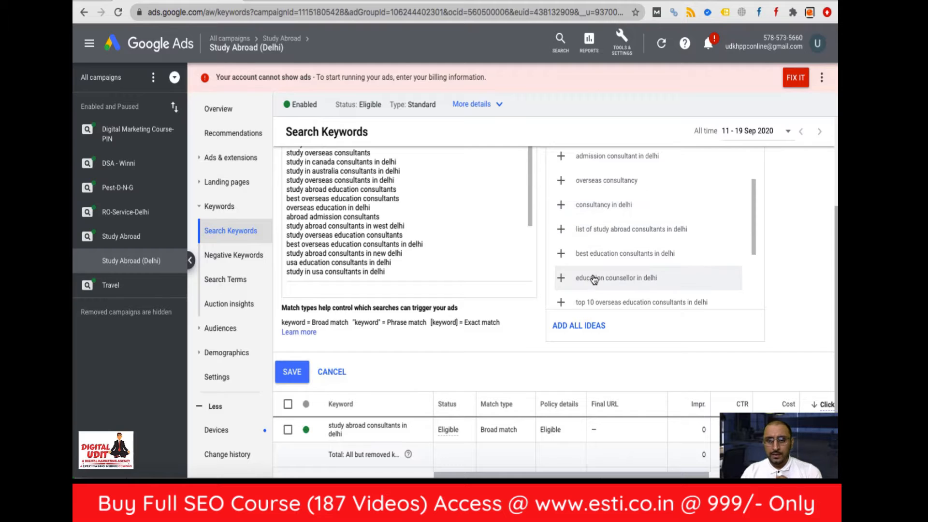
Load more keyword ideas and add "study abroad consultancy services" and "abroad admission consultants in delhi" to the list
{"action": "scroll", "coordinate": [590, 219], "scroll_direction": "down", "scroll_amount": 6}
{"action": "left_click", "coordinate": [653, 188]}
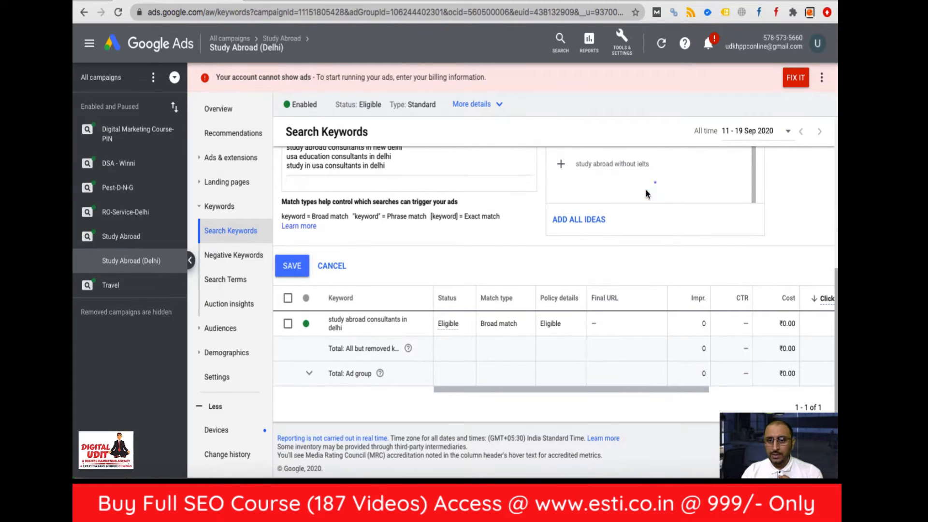
{"action": "scroll", "coordinate": [675, 184], "scroll_direction": "up", "scroll_amount": 8}
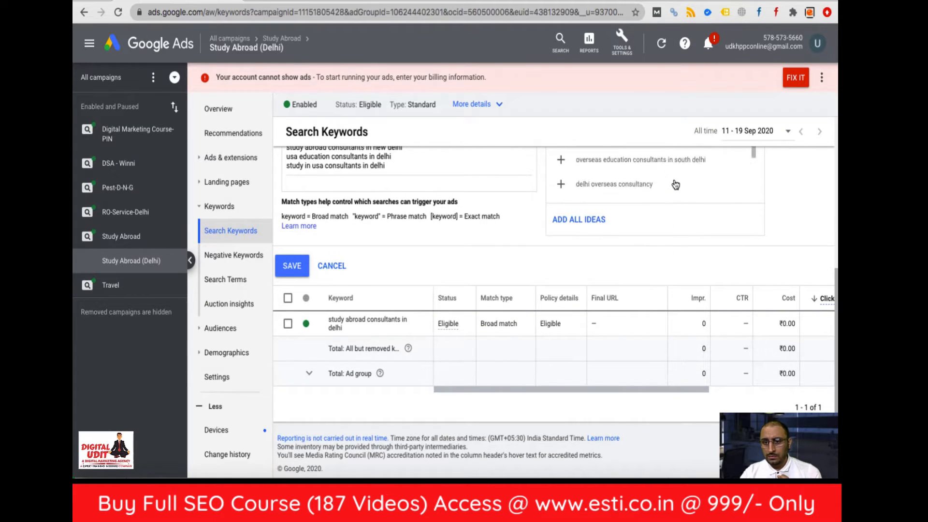
{"action": "scroll", "coordinate": [693, 267], "scroll_direction": "down", "scroll_amount": 1}
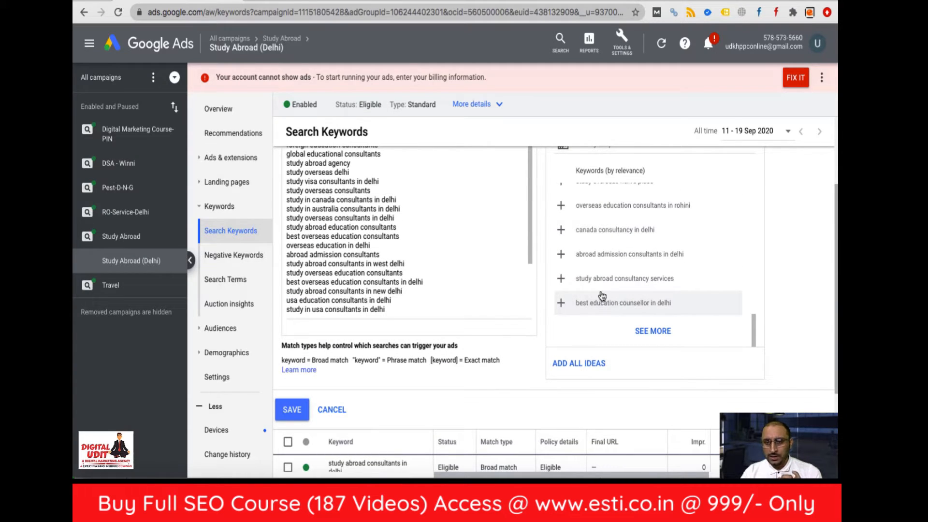
{"action": "left_click", "coordinate": [561, 279]}
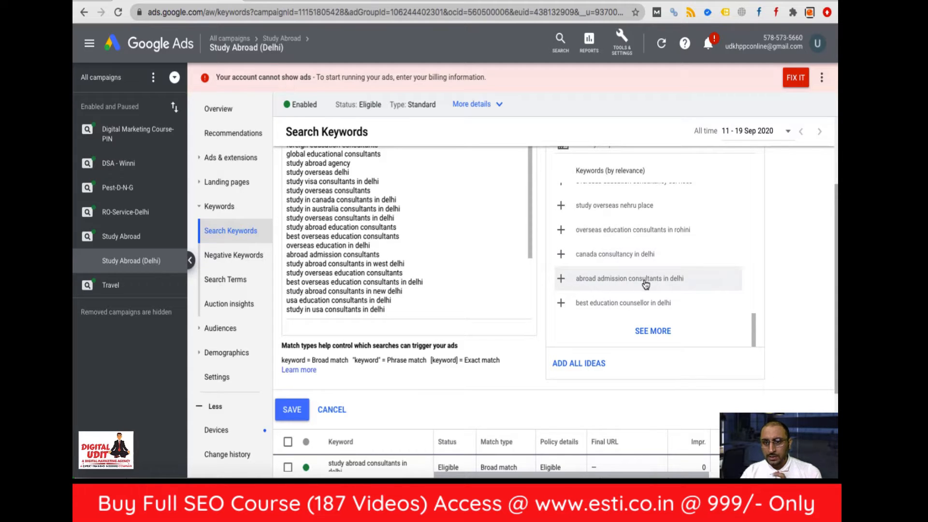
{"action": "left_click", "coordinate": [561, 278]}
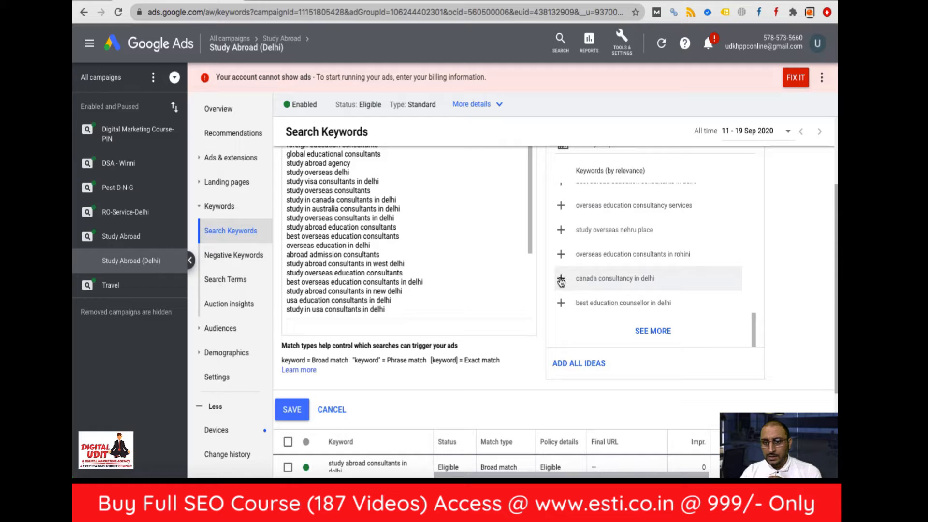
{"action": "left_click", "coordinate": [561, 279]}
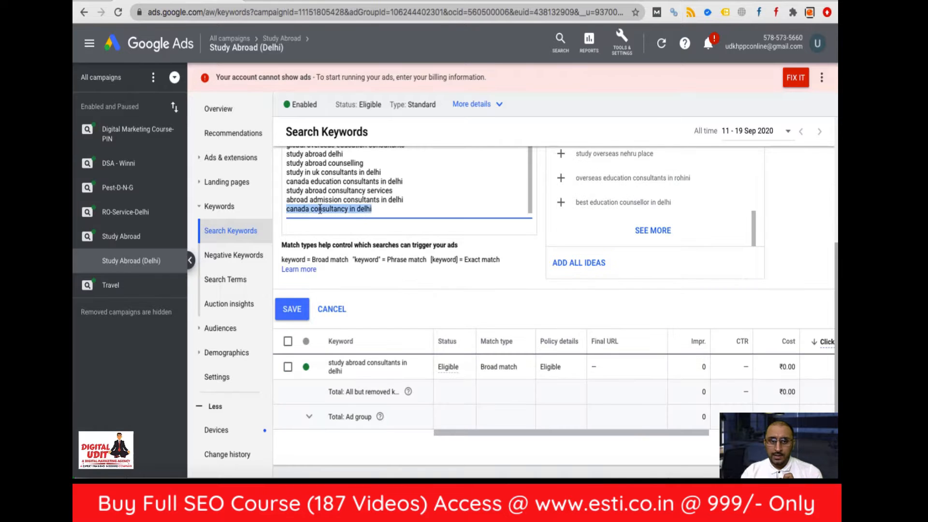
{"action": "scroll", "coordinate": [568, 261], "scroll_direction": "up", "scroll_amount": 2}
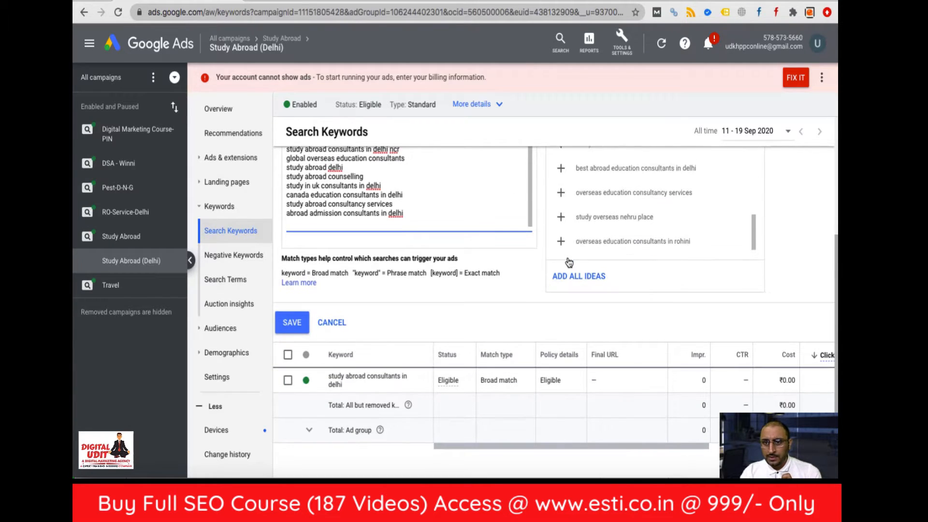
{"action": "scroll", "coordinate": [568, 261], "scroll_direction": "up", "scroll_amount": 3}
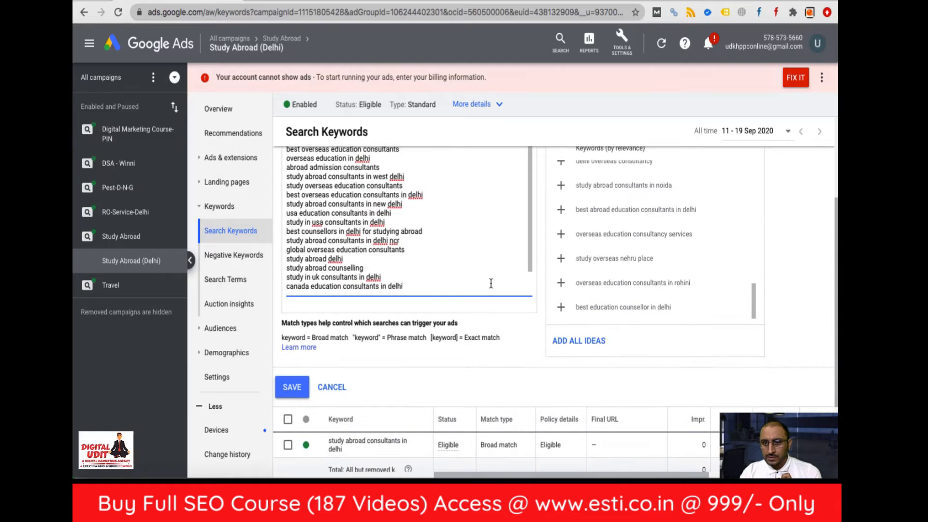
Add the keyword ideas "overseas education consultants in rohini", "study overseas nehru place", "overseas education consultancy services" and "best abroad education consultants in delhi"
{"action": "left_click", "coordinate": [561, 284]}
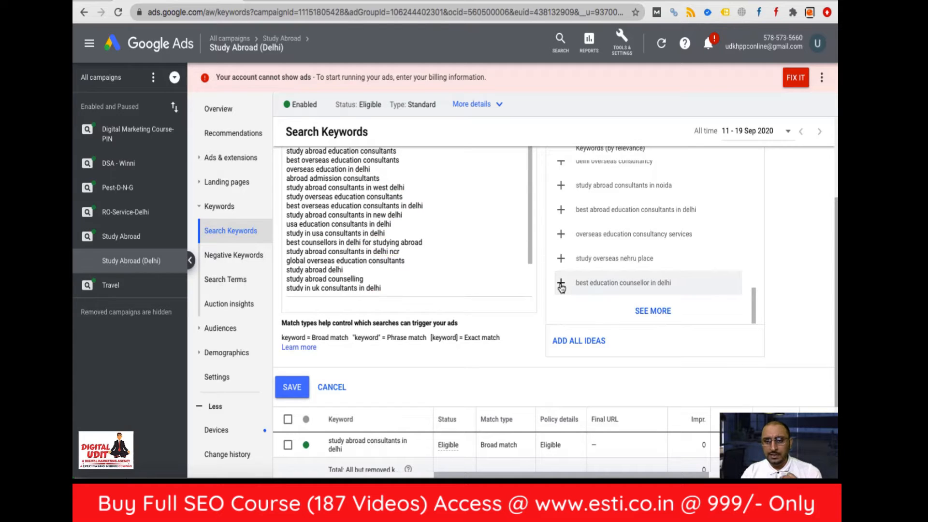
{"action": "left_click", "coordinate": [561, 260]}
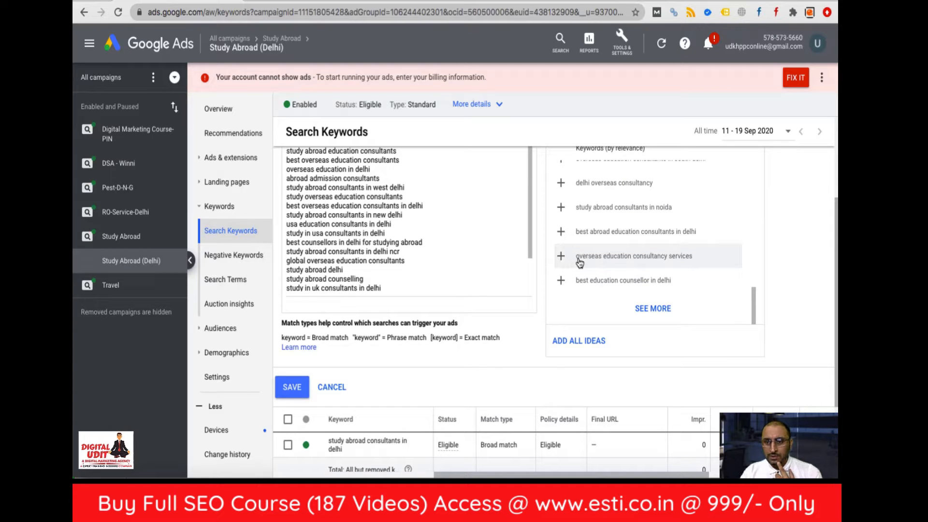
{"action": "left_click", "coordinate": [562, 260]}
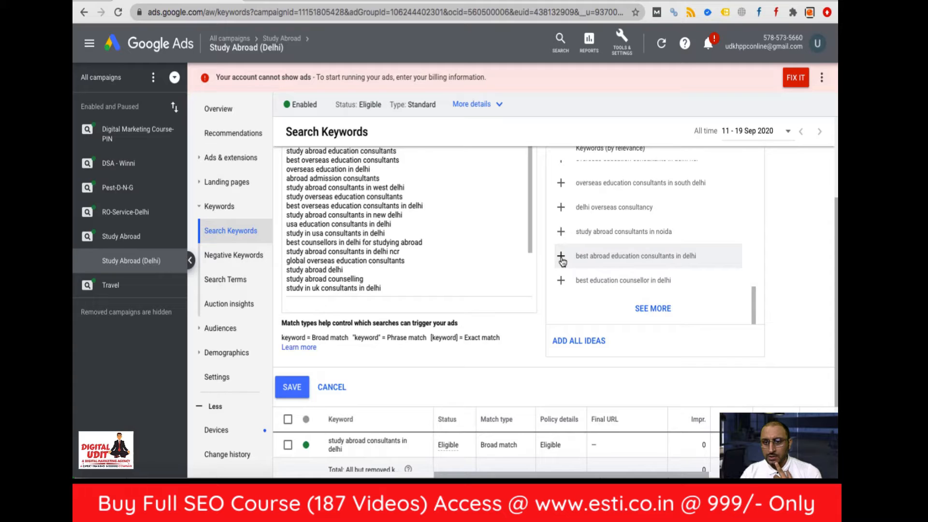
{"action": "left_click", "coordinate": [561, 259]}
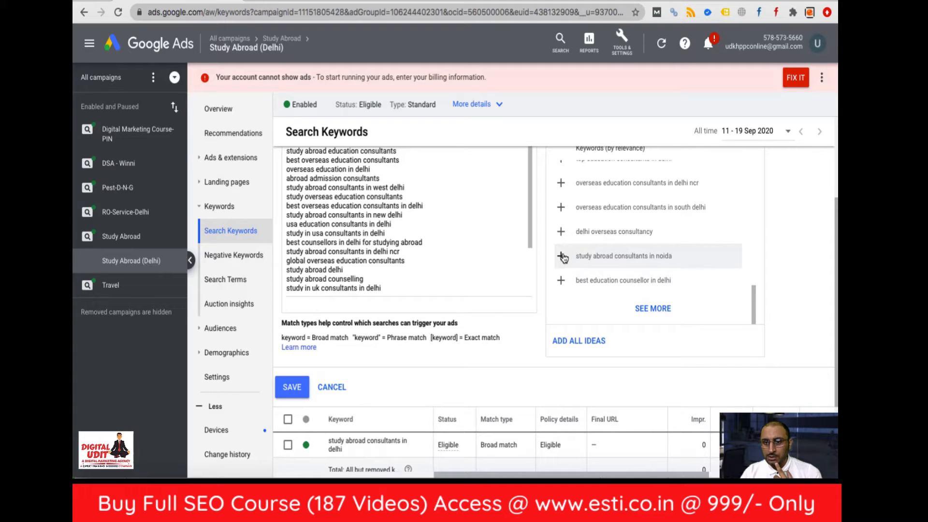
{"action": "scroll", "coordinate": [566, 256], "scroll_direction": "up", "scroll_amount": 1}
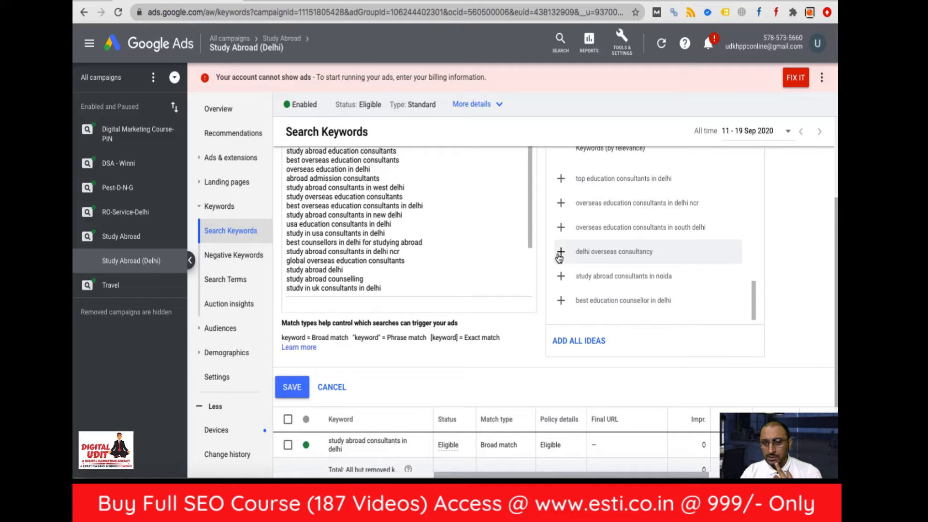
{"action": "left_click", "coordinate": [560, 254]}
{"action": "scroll", "coordinate": [344, 276], "scroll_direction": "down", "scroll_amount": 2}
{"action": "scroll", "coordinate": [344, 276], "scroll_direction": "down", "scroll_amount": 2}
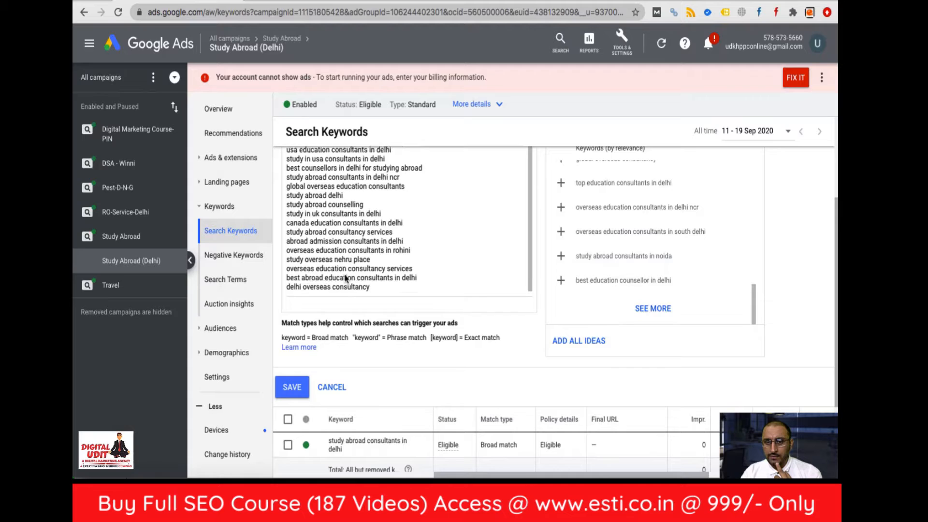
{"action": "left_click", "coordinate": [321, 241]}
{"action": "triple_click", "coordinate": [321, 241]}
{"action": "key", "text": "BackSpace"}
Add the keyword ideas "overseas education consultants in south delhi" and "overseas education consultants in delhi ncr" to the list
{"action": "scroll", "coordinate": [480, 249], "scroll_direction": "up", "scroll_amount": 3}
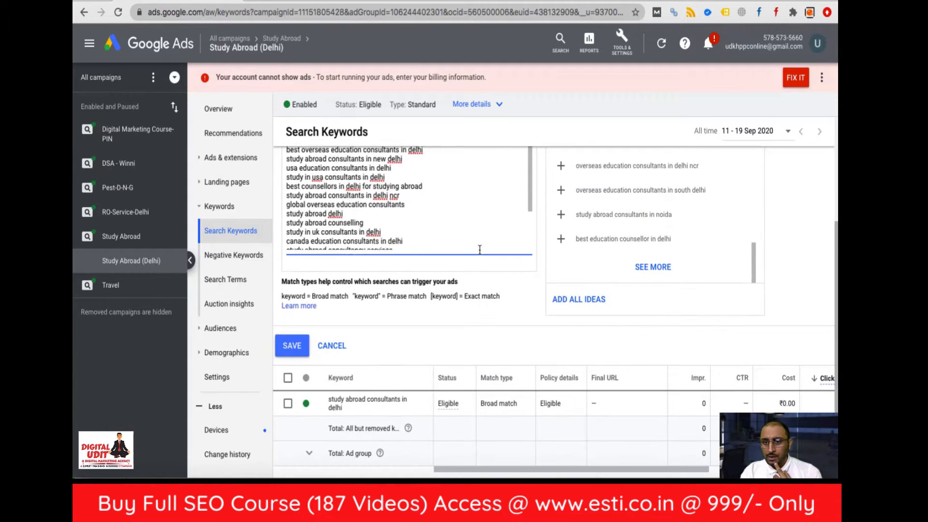
{"action": "scroll", "coordinate": [598, 341], "scroll_direction": "up", "scroll_amount": 1}
{"action": "scroll", "coordinate": [597, 341], "scroll_direction": "up", "scroll_amount": 2}
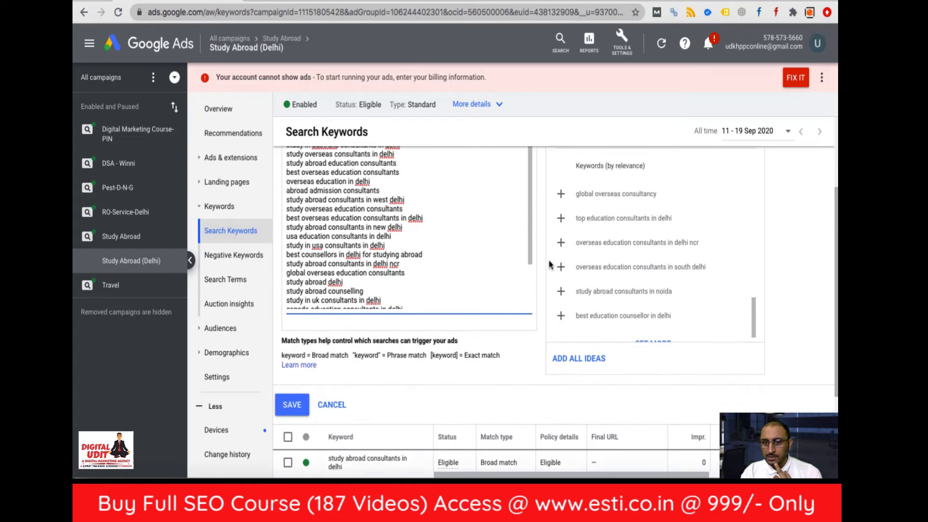
{"action": "left_click", "coordinate": [561, 273]}
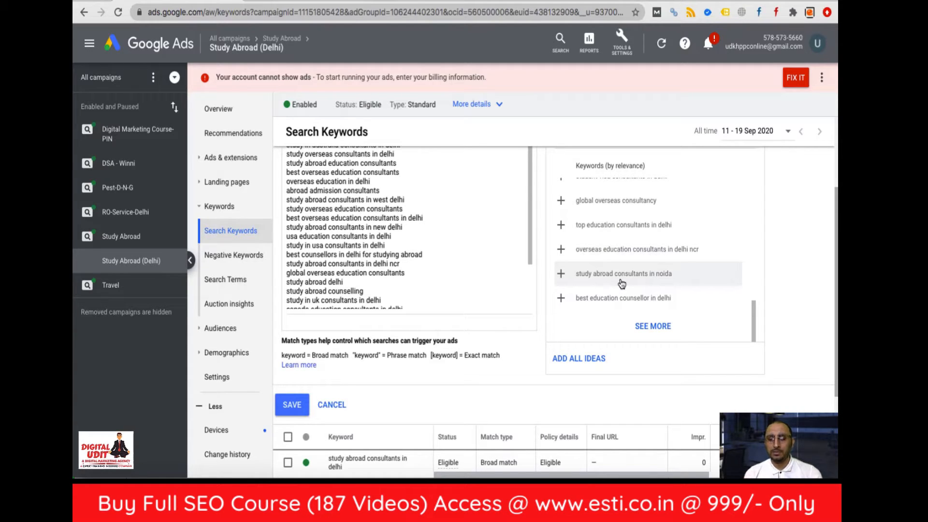
{"action": "left_click", "coordinate": [561, 249]}
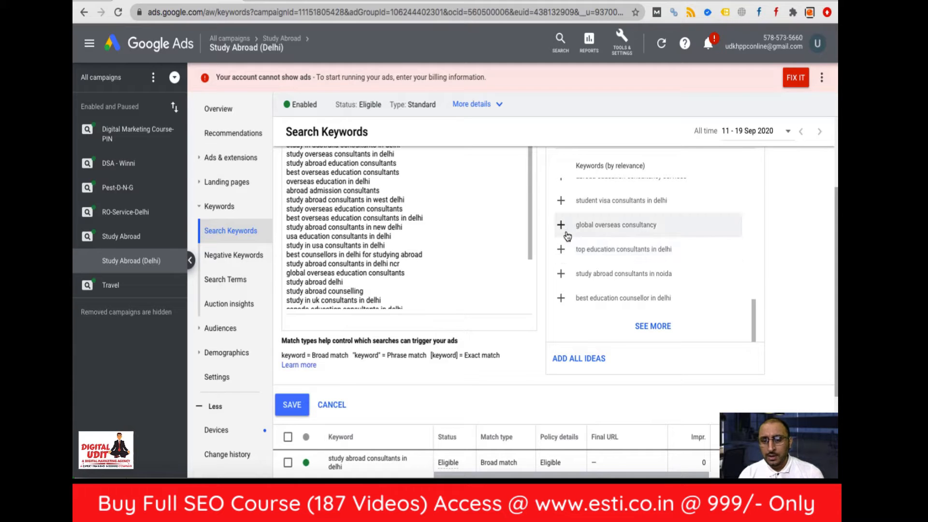
Add the keyword ideas "student visa consultants in delhi", "abroad education consultancy services" and "study abroad agents in delhi" to the list
{"action": "scroll", "coordinate": [564, 234], "scroll_direction": "up", "scroll_amount": 2}
{"action": "scroll", "coordinate": [564, 236], "scroll_direction": "up", "scroll_amount": 1}
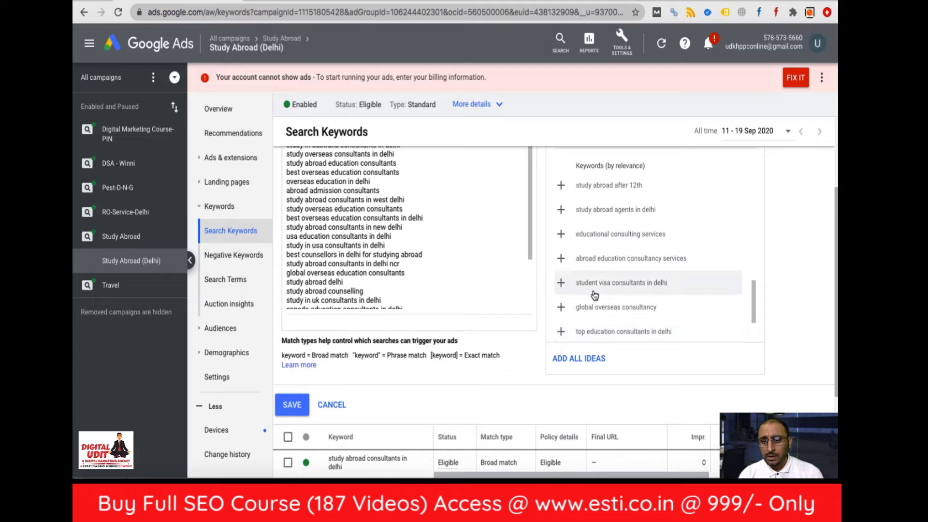
{"action": "left_click", "coordinate": [562, 284]}
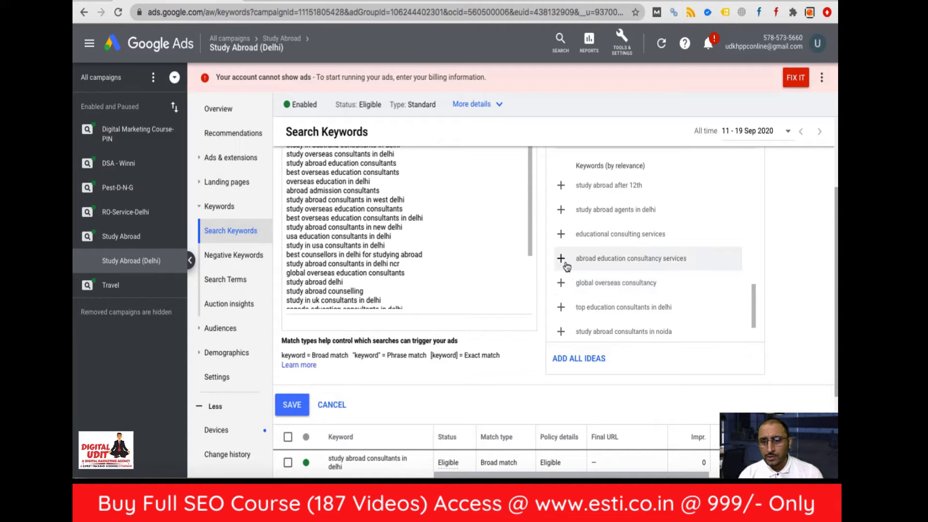
{"action": "left_click", "coordinate": [560, 260]}
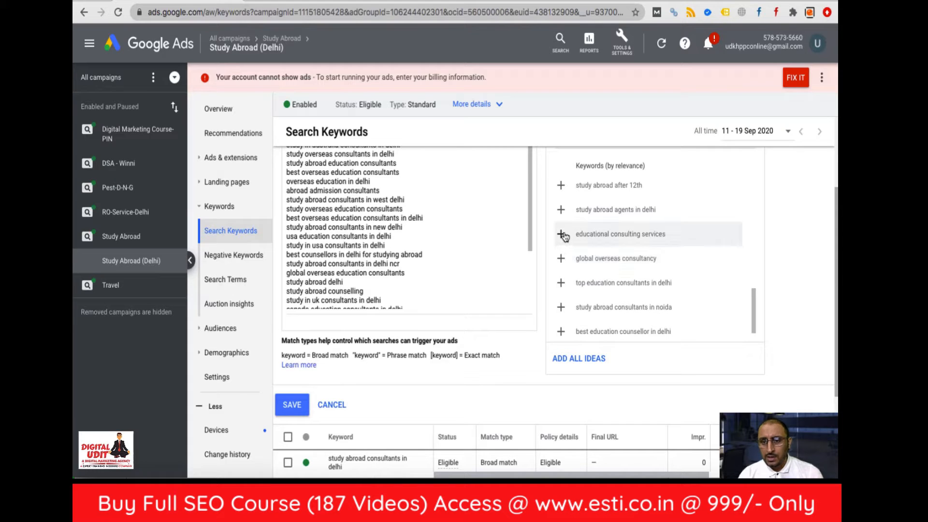
{"action": "scroll", "coordinate": [608, 265], "scroll_direction": "up", "scroll_amount": 3}
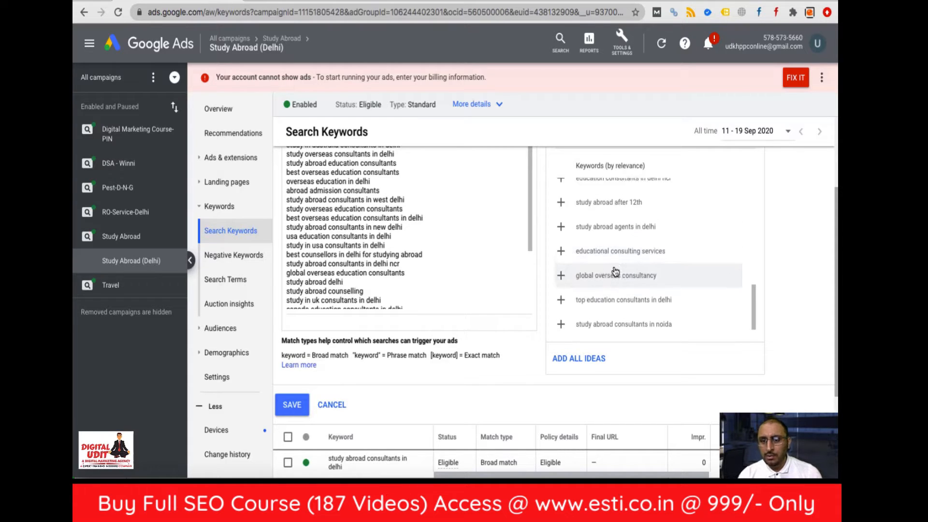
{"action": "left_click", "coordinate": [582, 295]}
{"action": "scroll", "coordinate": [570, 283], "scroll_direction": "up", "scroll_amount": 2}
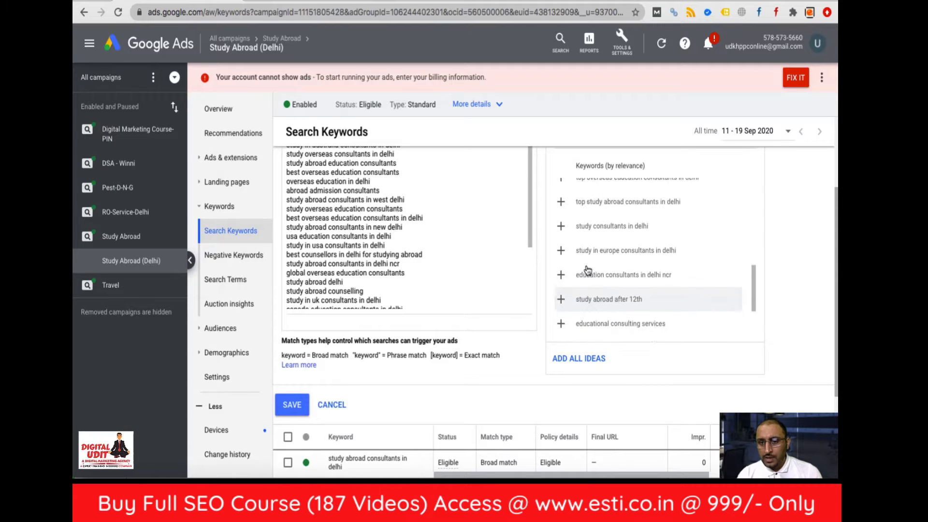